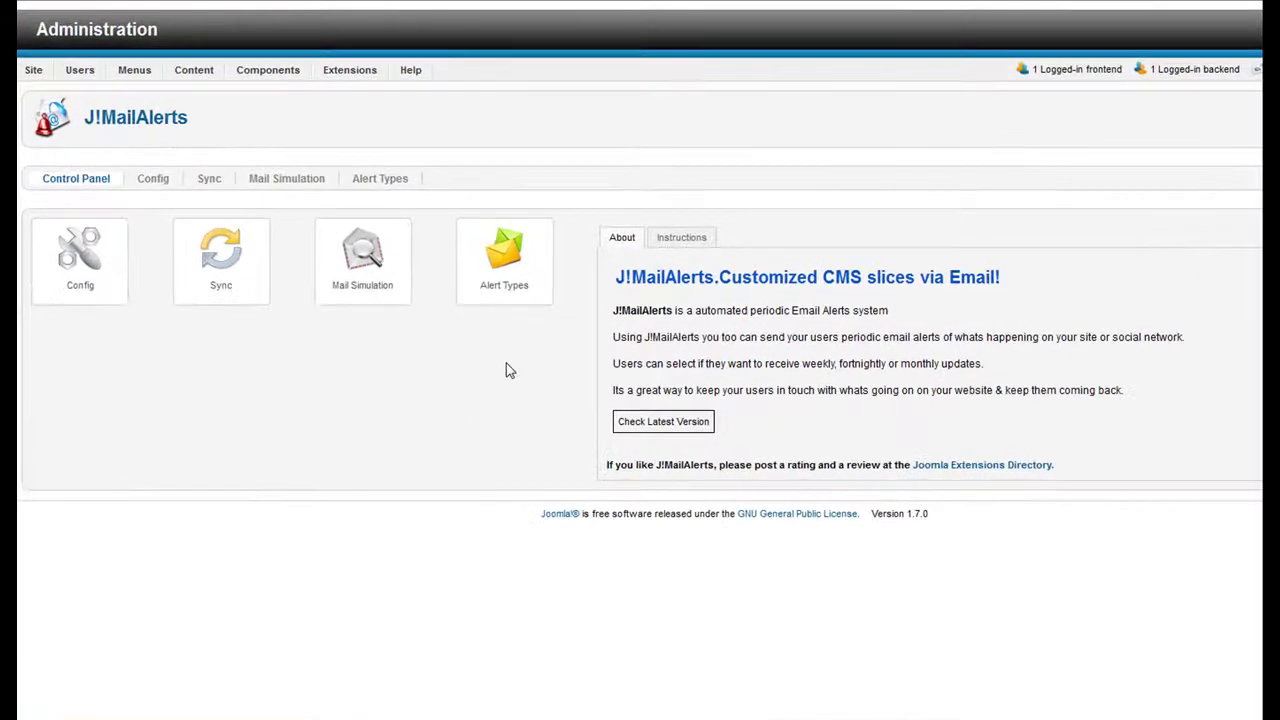
Open the 'news updates' alert type from Alert Types and scroll down to its Email Body
left_click(510, 258)
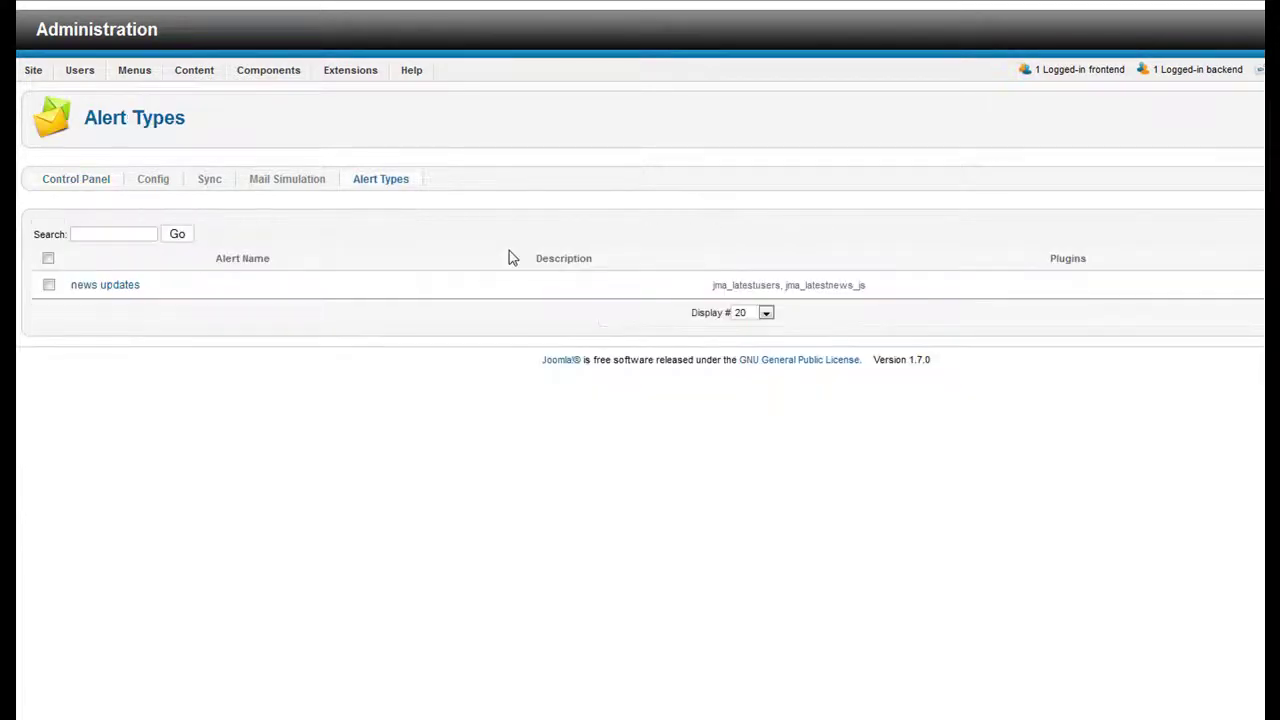
left_click(96, 289)
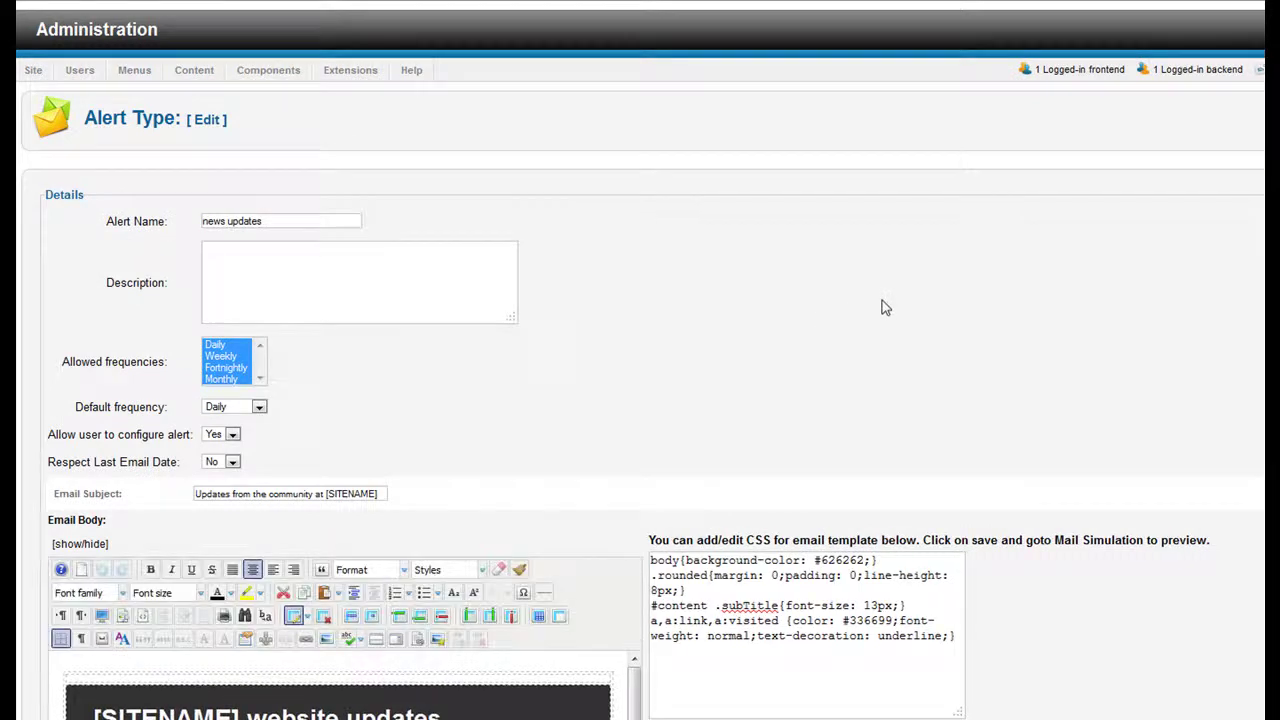
scroll(866, 269, "down", 1)
scroll(840, 217, "down", 2)
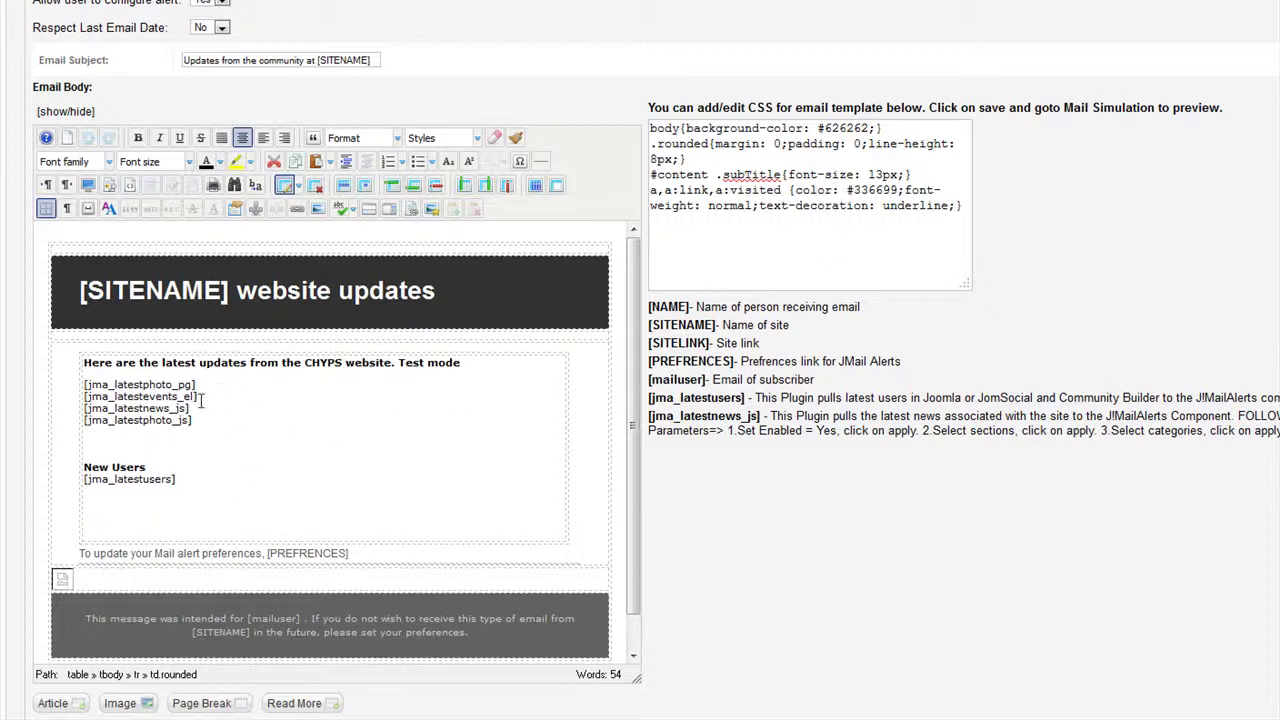
Insert a 'Greetings' line above the intro sentence of the email body
left_click(82, 362)
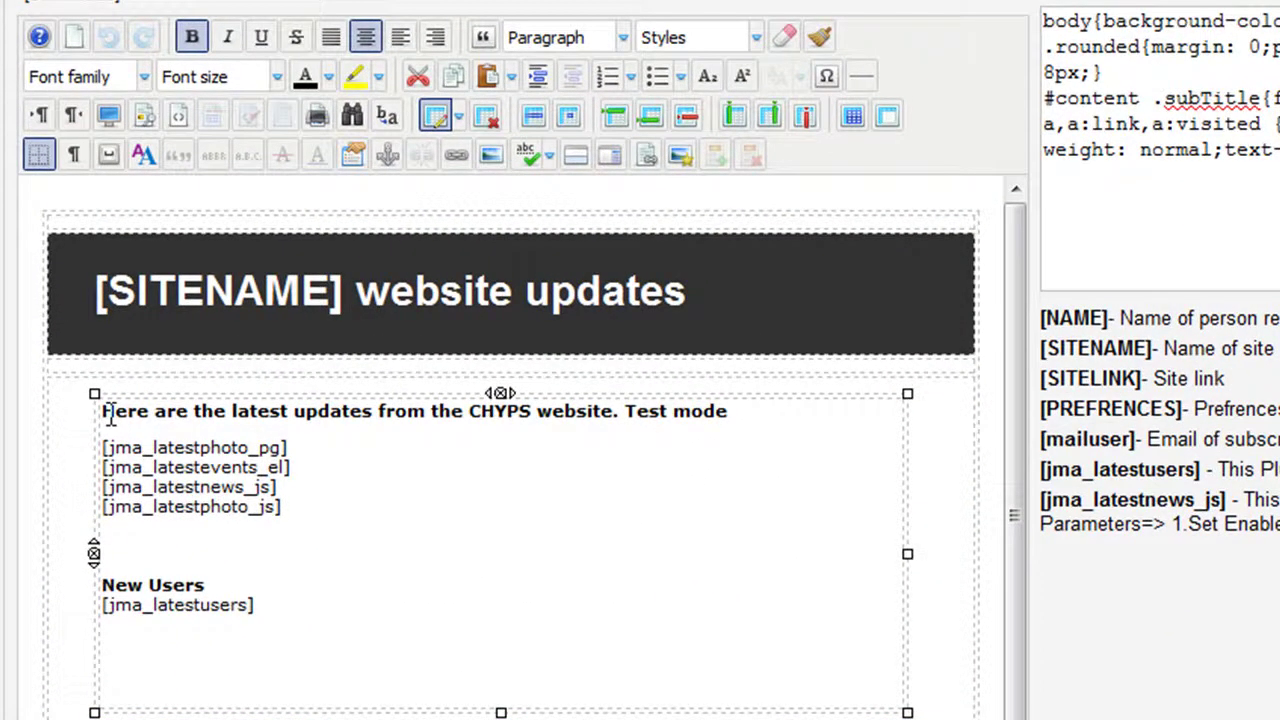
key("Return")
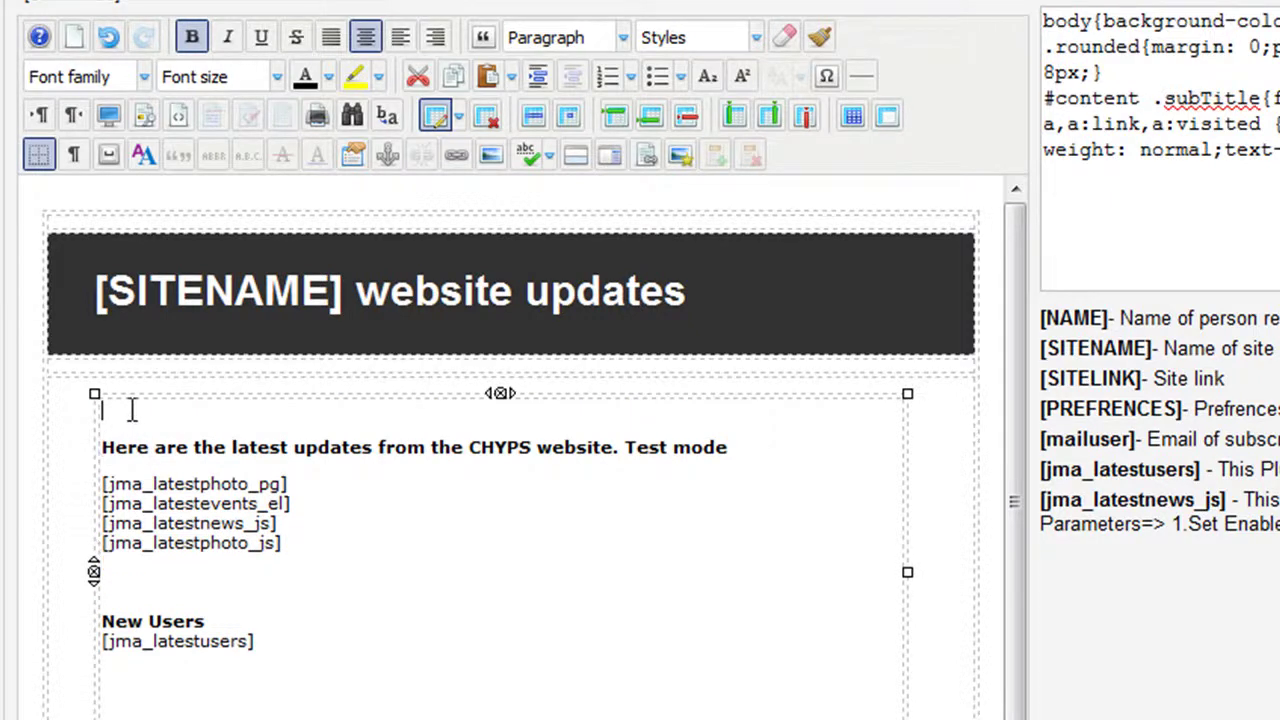
type("Gree")
type("tings")
Replace the site name CHYPS with 'cf10ten demo' and copy the SITELINK tag name
left_click_drag(470, 447, 537, 460)
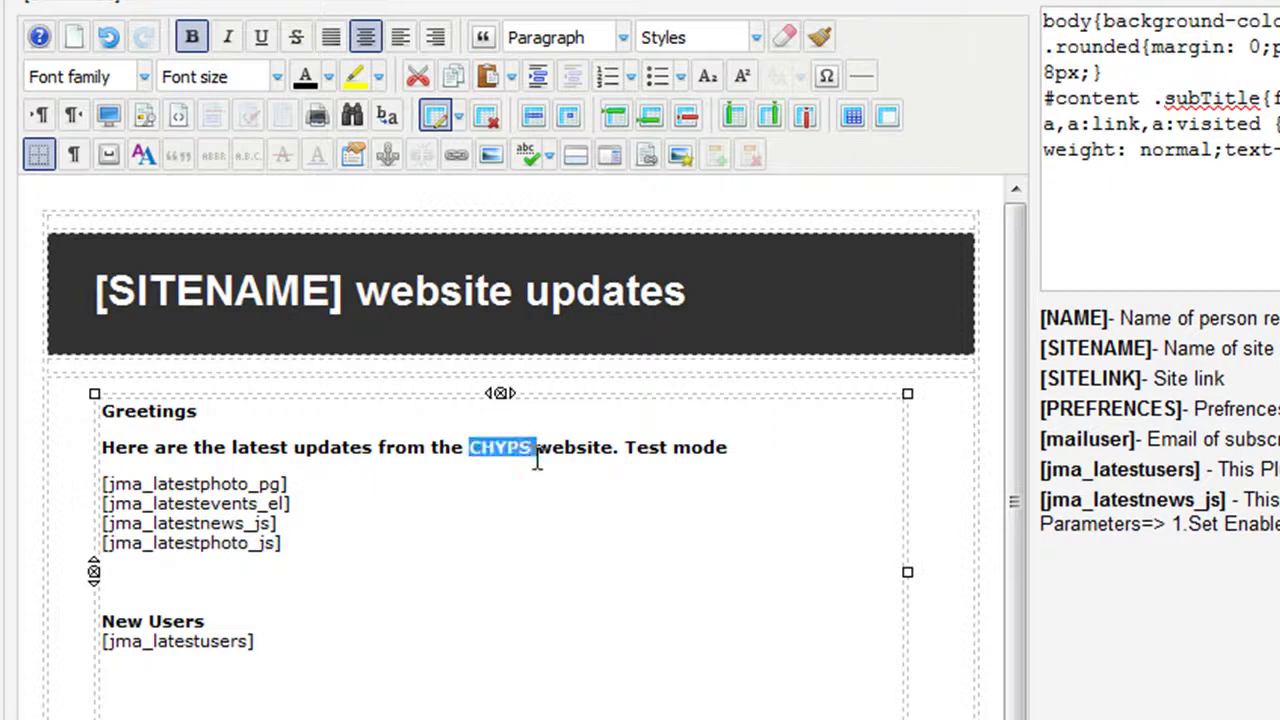
key("Delete")
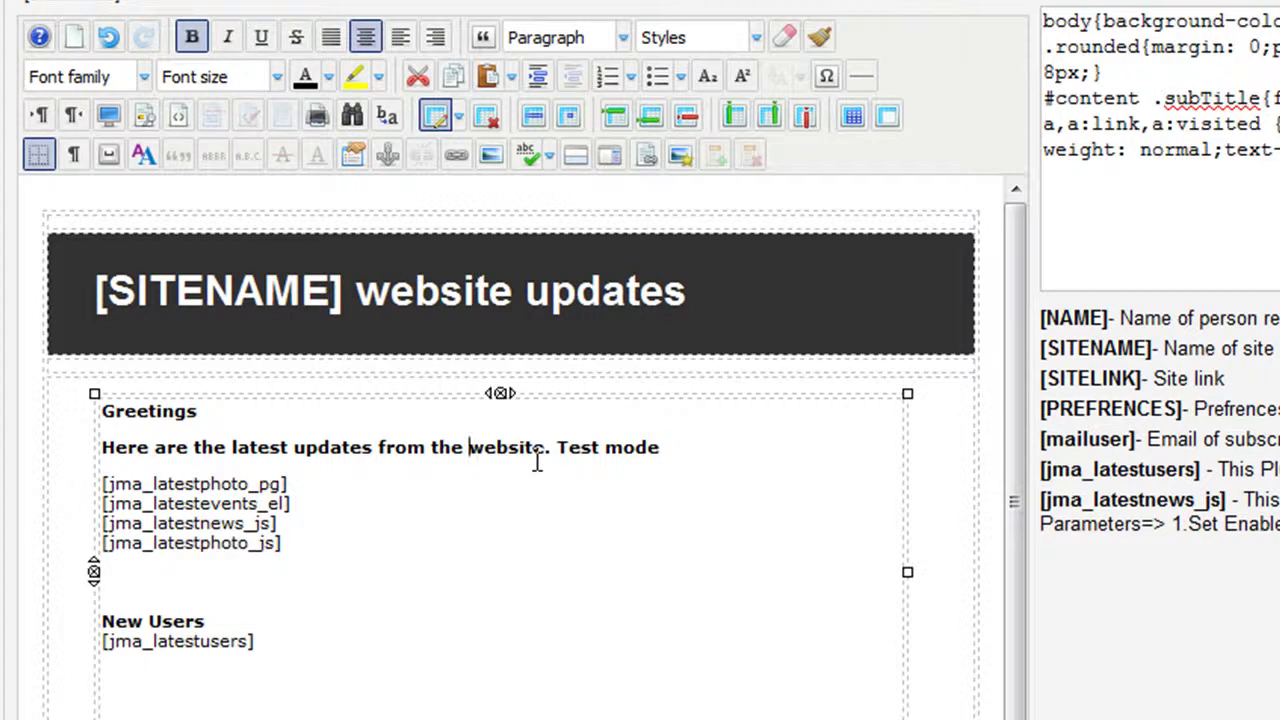
type("cf10")
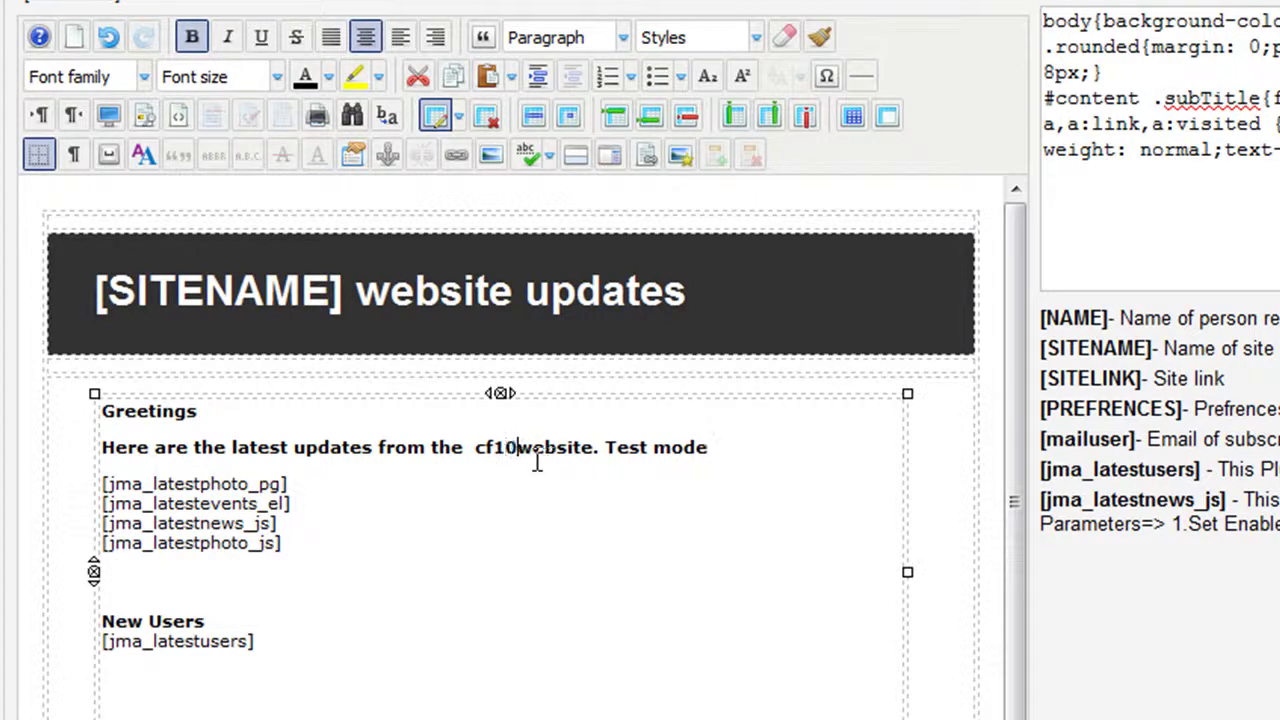
type("ten demo")
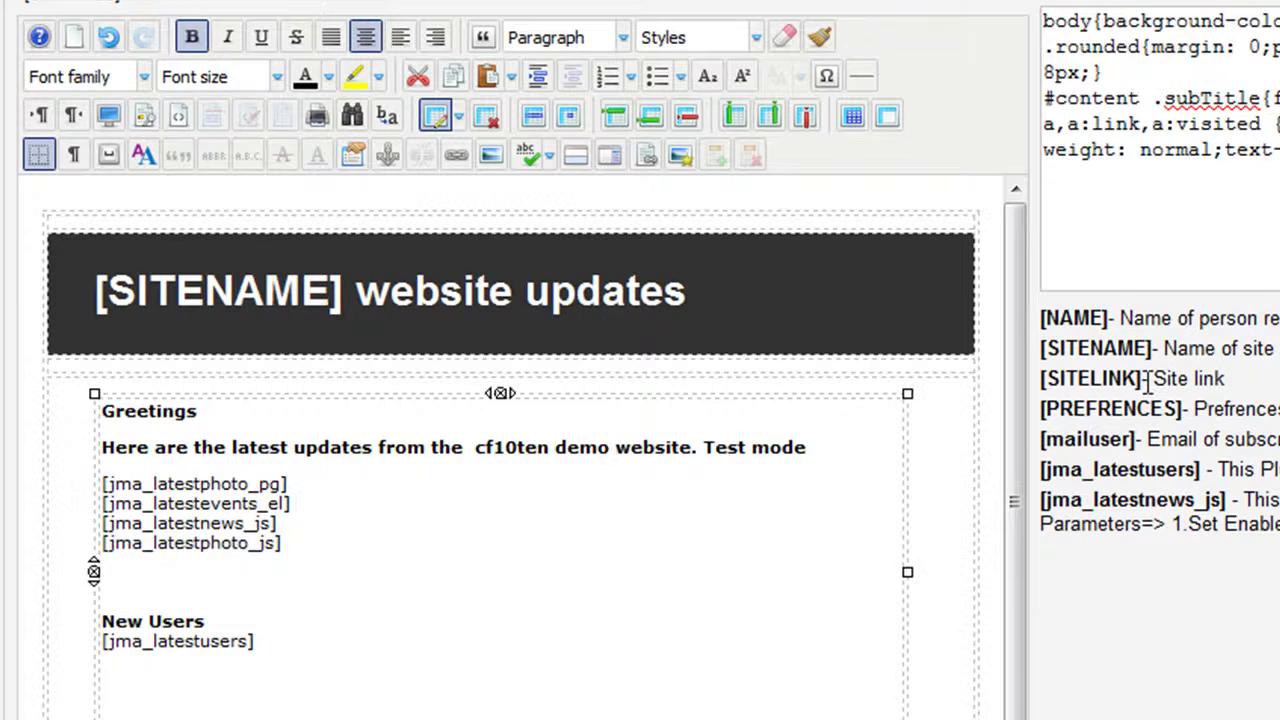
left_click_drag(1147, 379, 1042, 380)
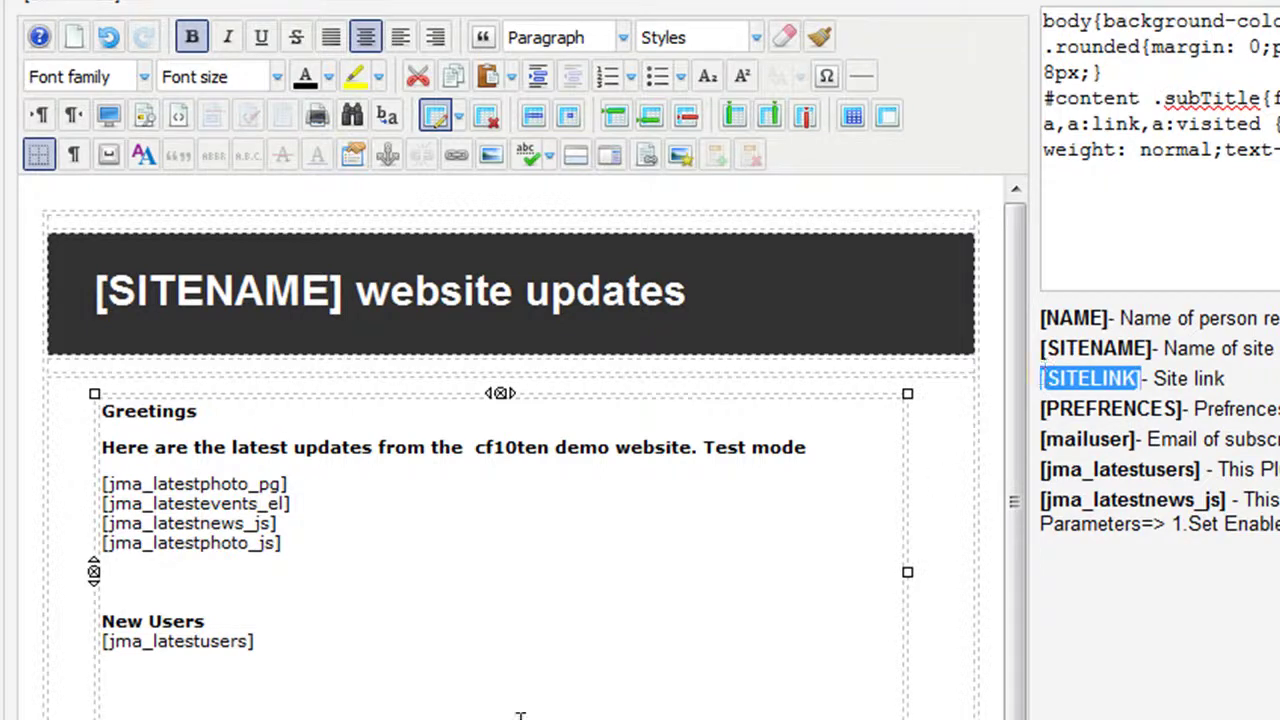
Paste the [SITELINK] tag on a new line below the intro sentence
left_click(703, 445)
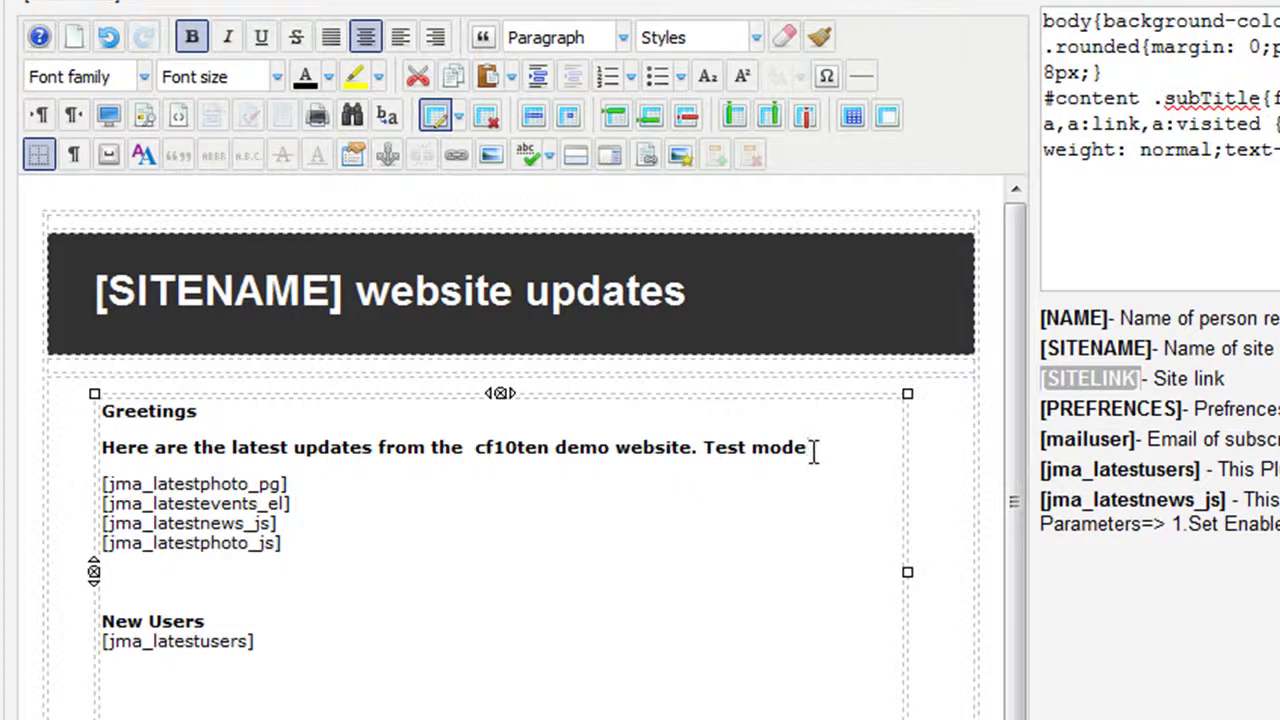
key("Return")
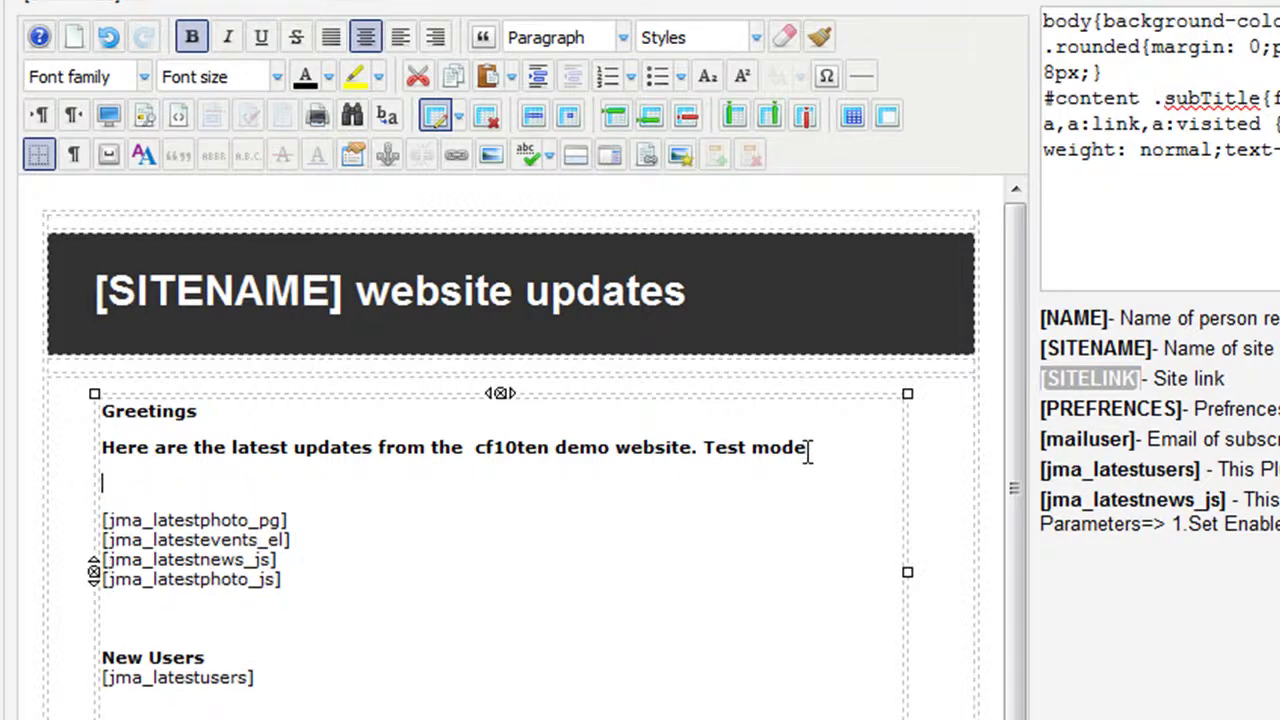
type("[SITELINK]")
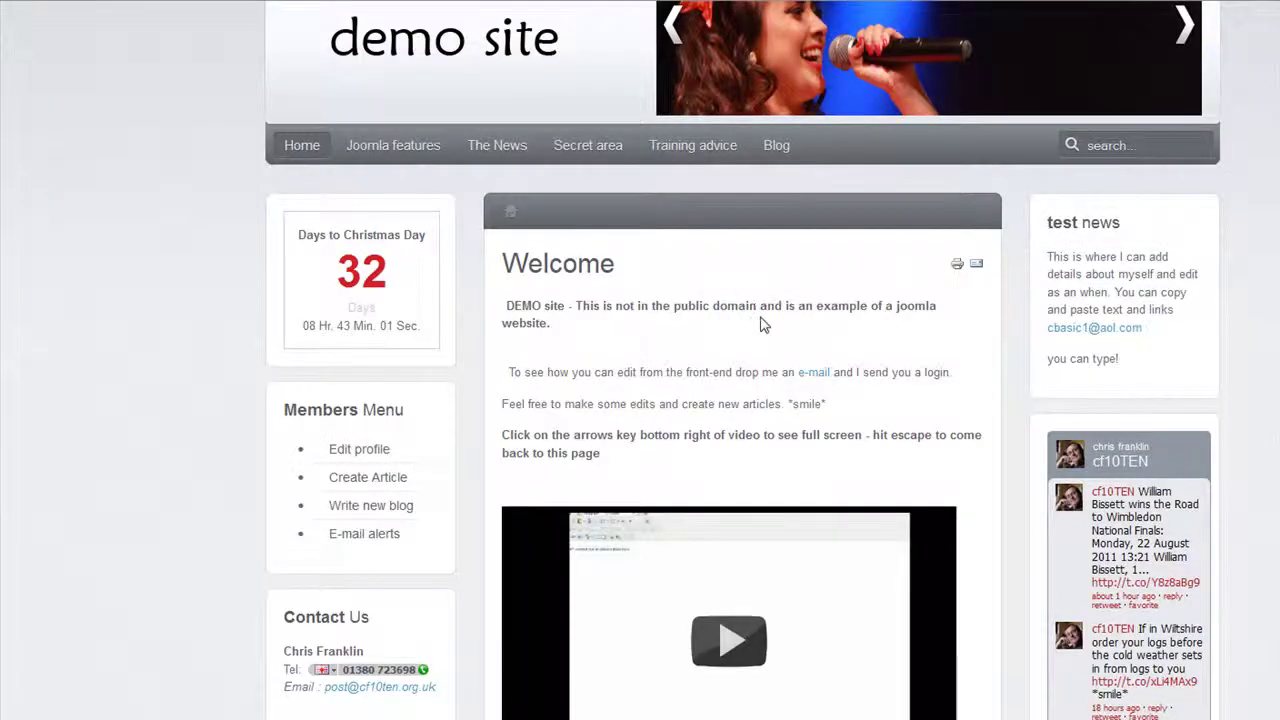
Scroll the demo site's front end down to the Members Menu
scroll(760, 316, "down", 2)
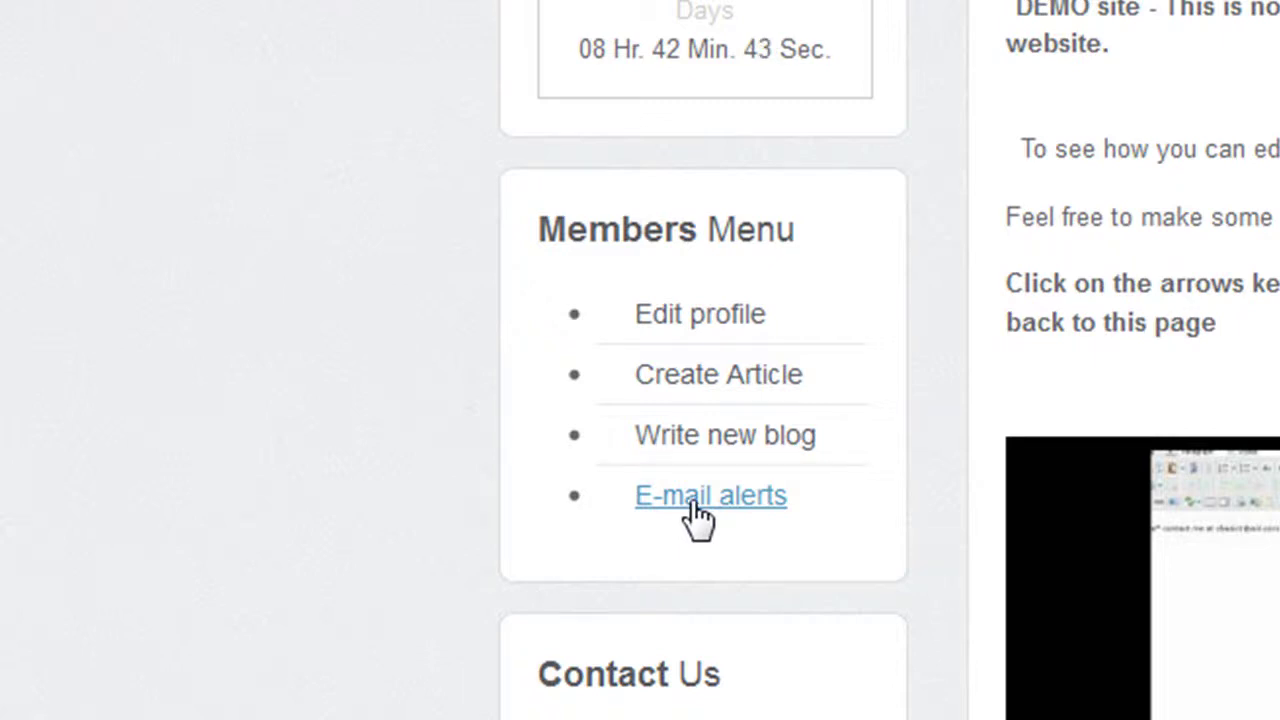
Open E-mail alerts and keep news updates alerts enabled with Daily frequency
left_click(693, 505)
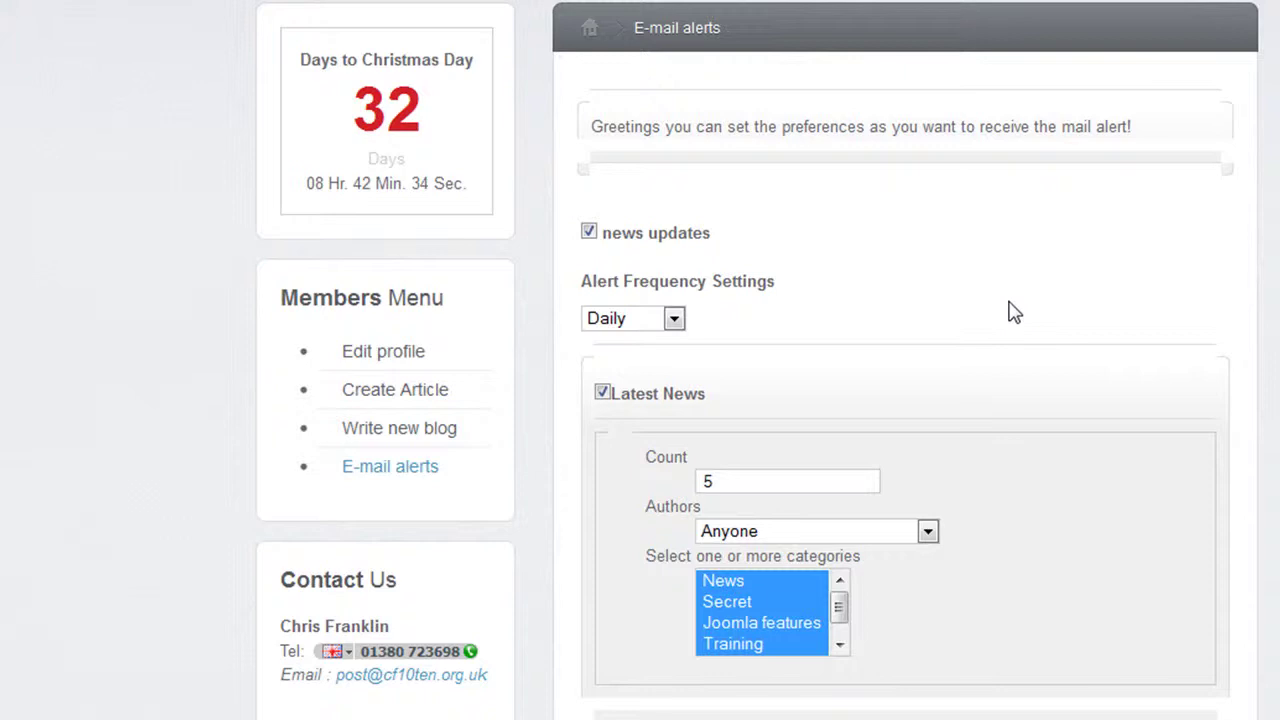
scroll(1012, 304, "down", 2)
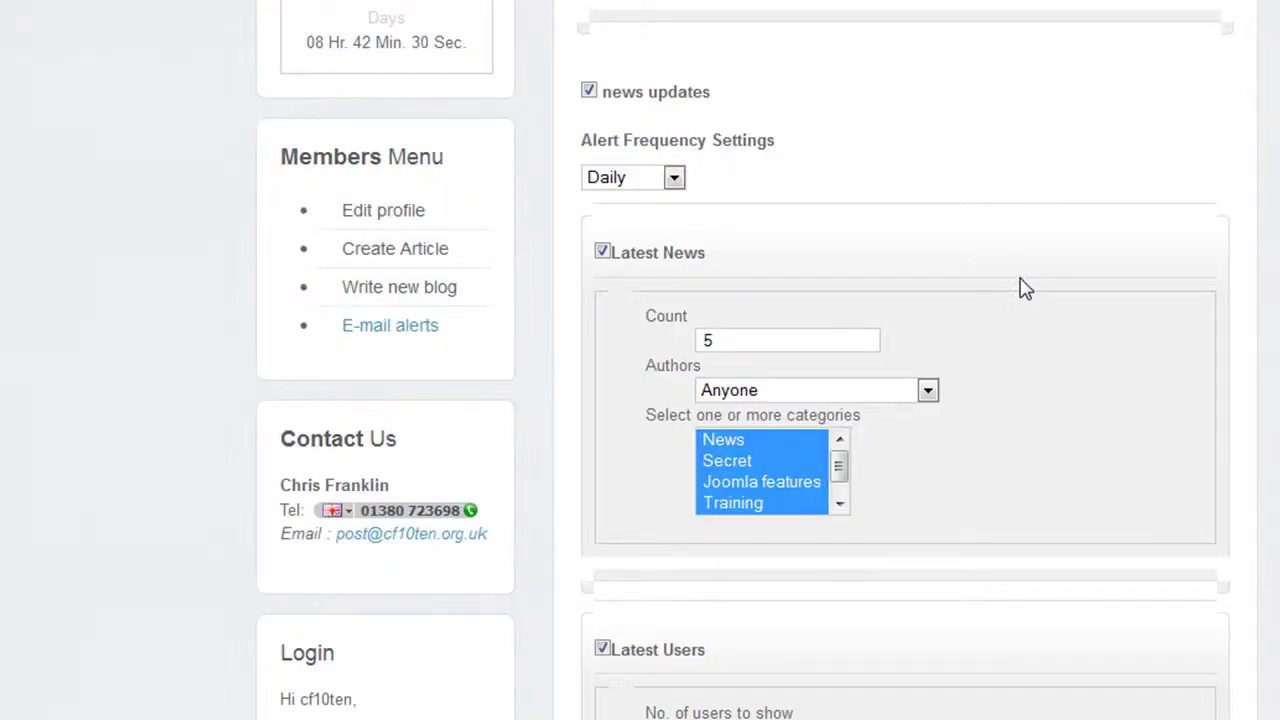
scroll(1020, 286, "down", 2)
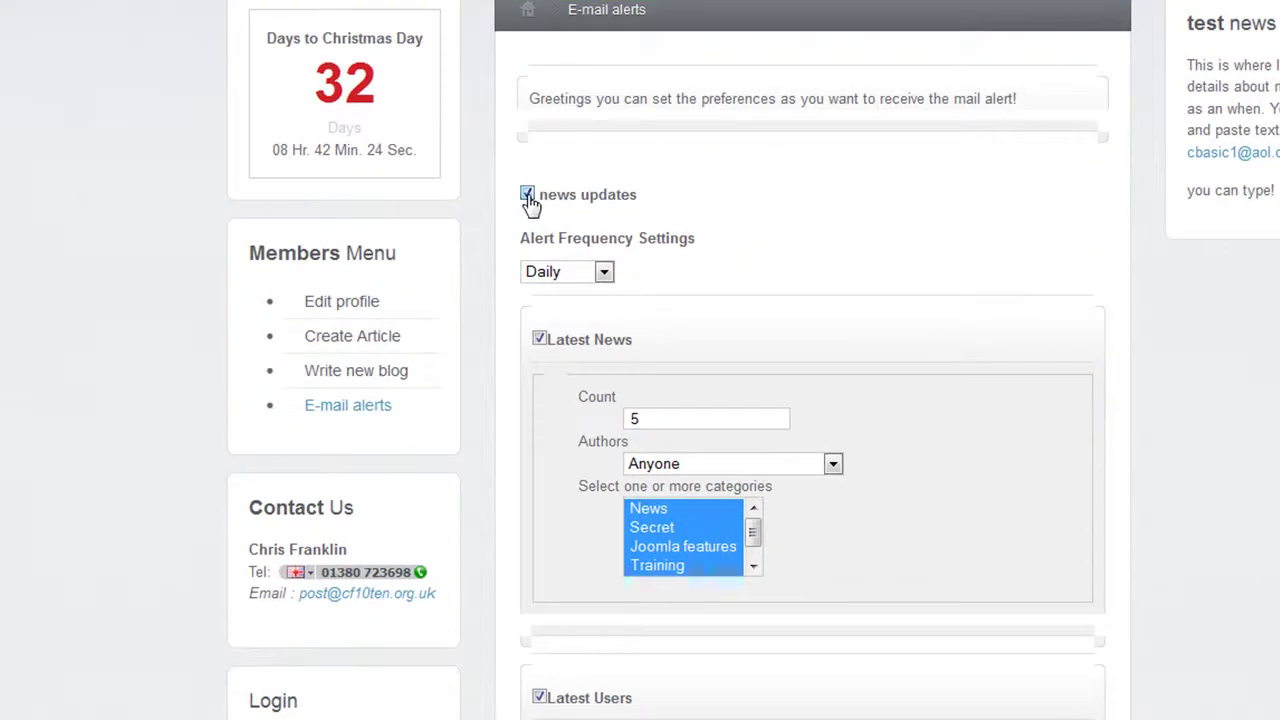
left_click(528, 196)
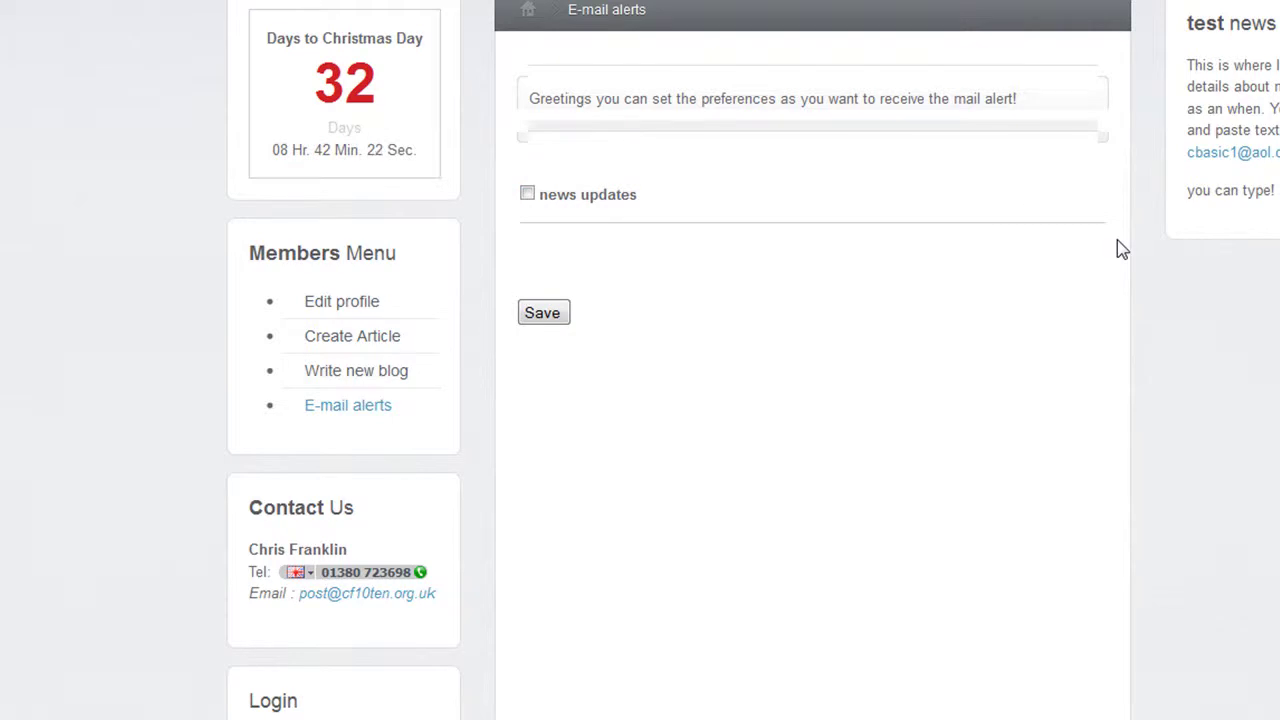
left_click(526, 195)
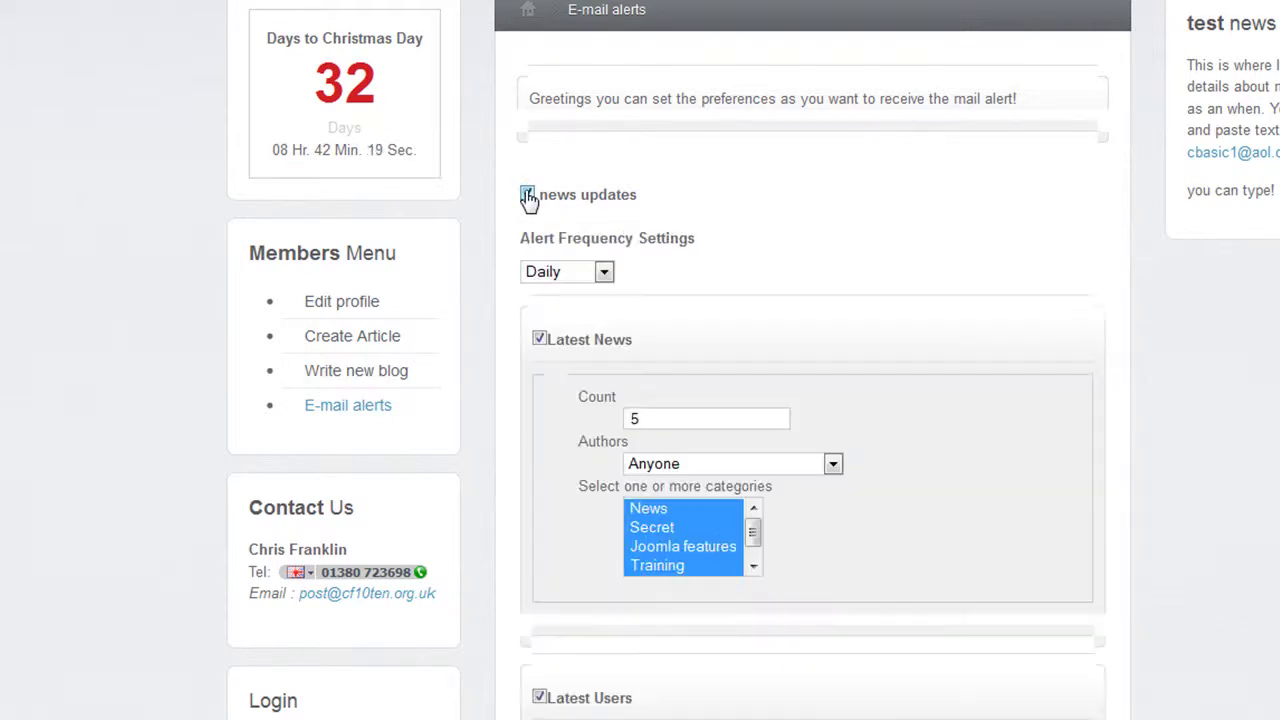
left_click(605, 272)
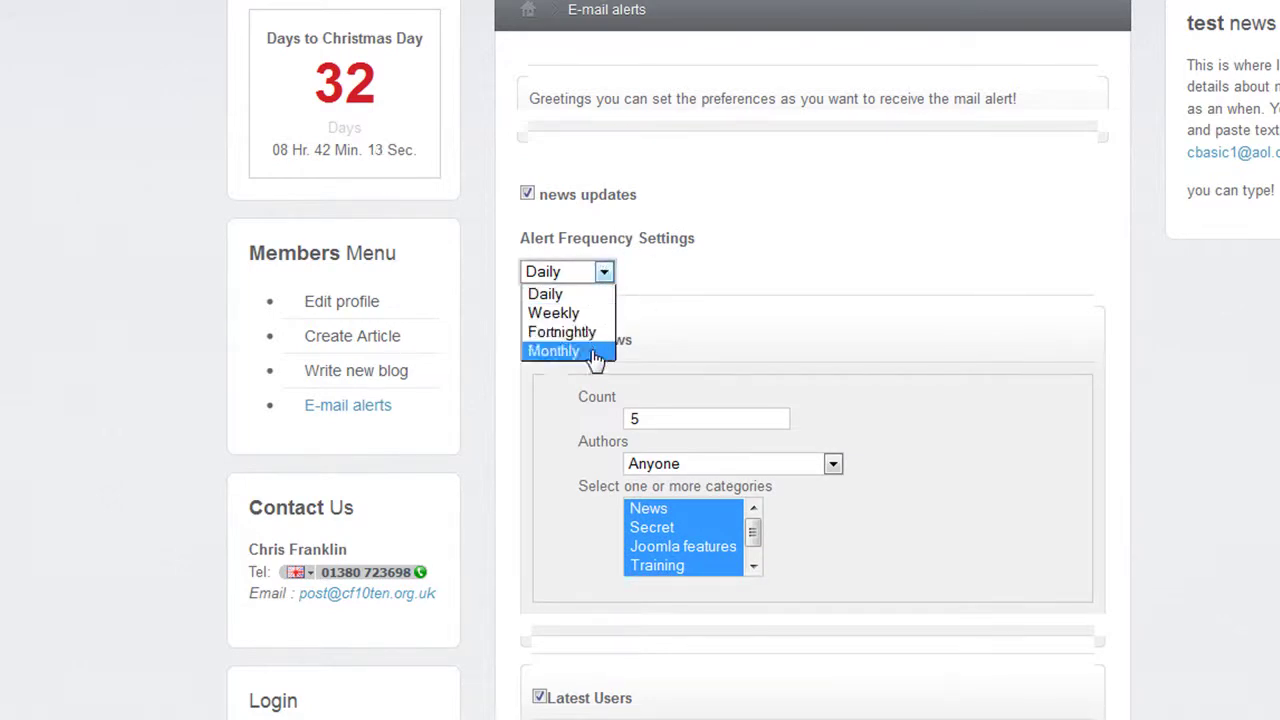
left_click(580, 297)
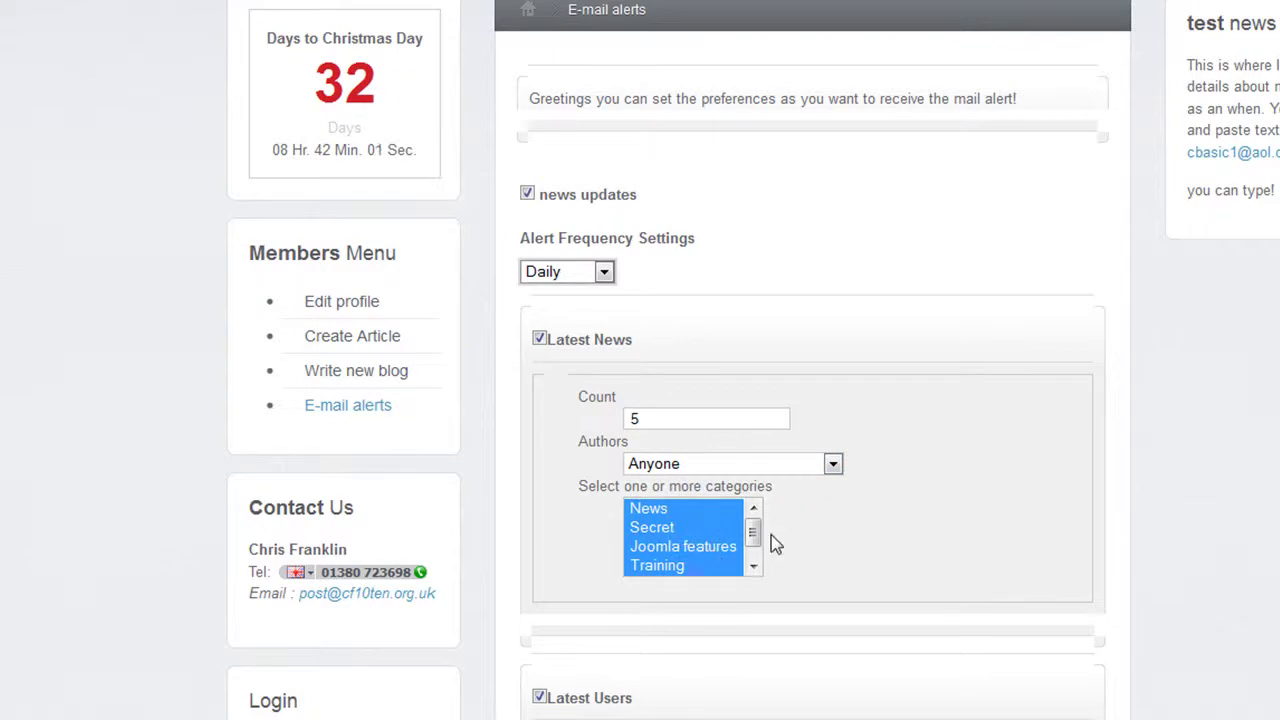
Restrict Latest News to the News category and keep Latest Users enabled
scroll(755, 537, "down", 1)
scroll(755, 540, "up", 1)
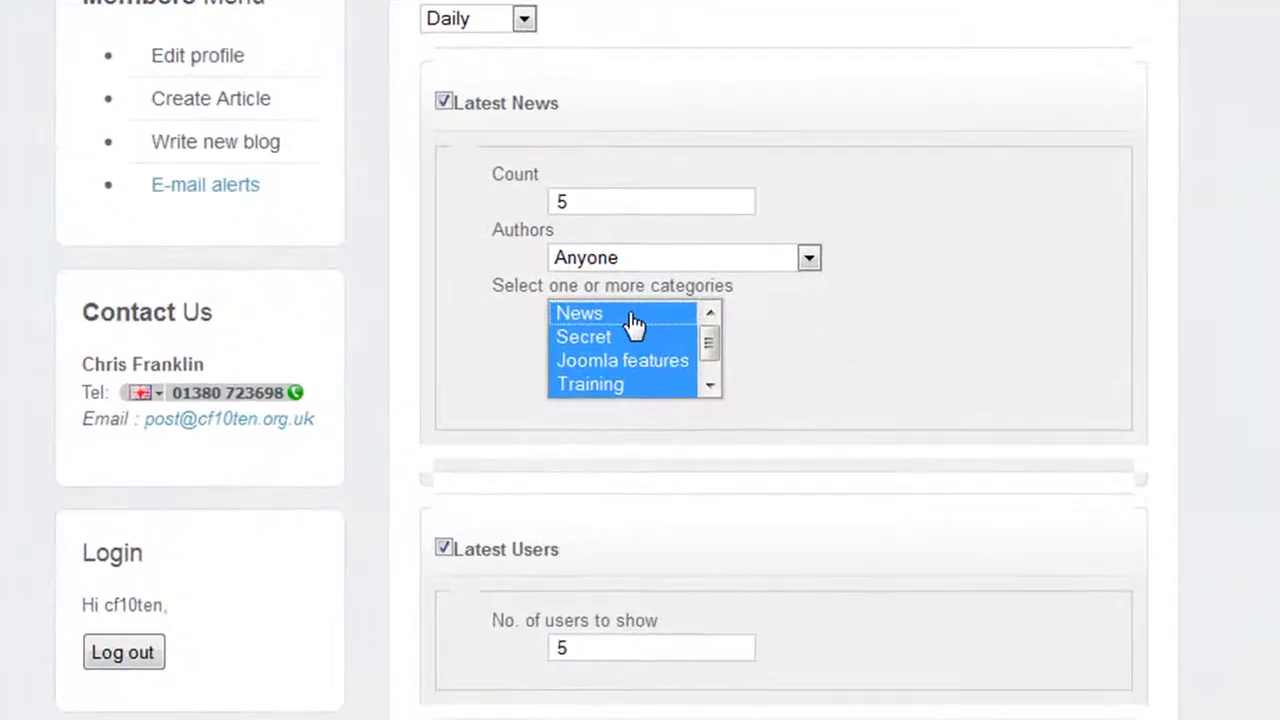
left_click(647, 360)
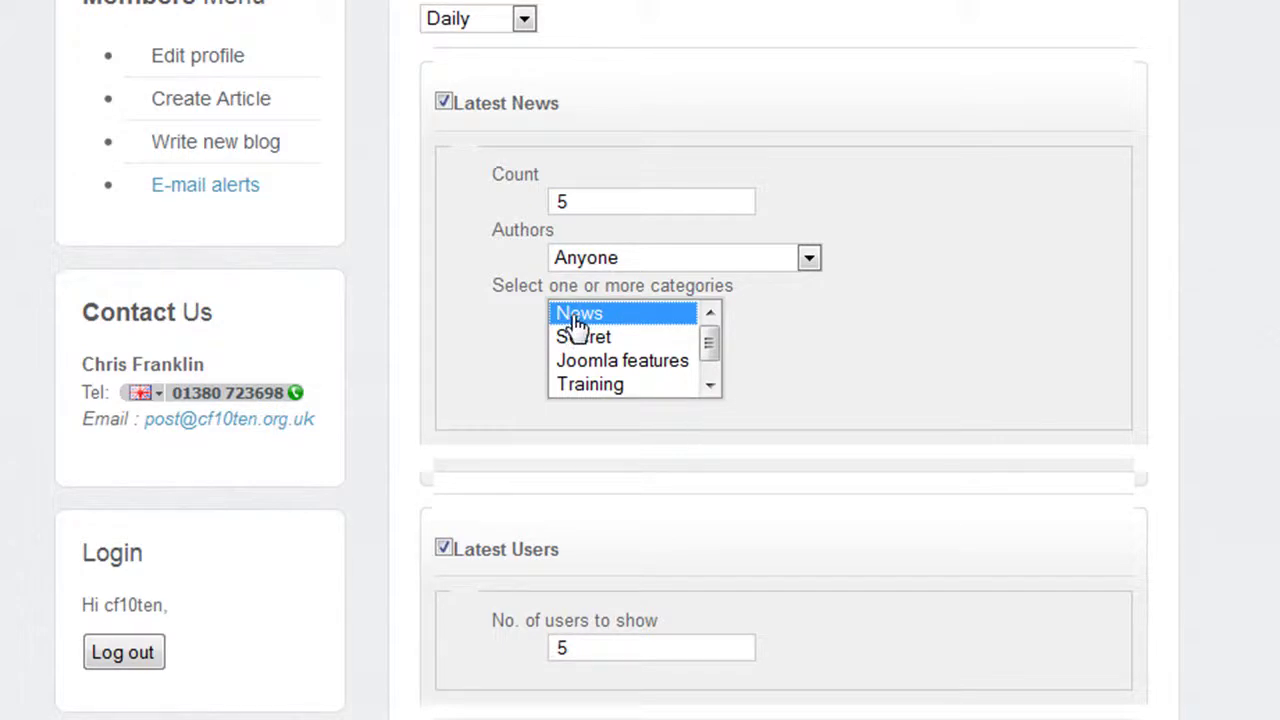
left_click(443, 552)
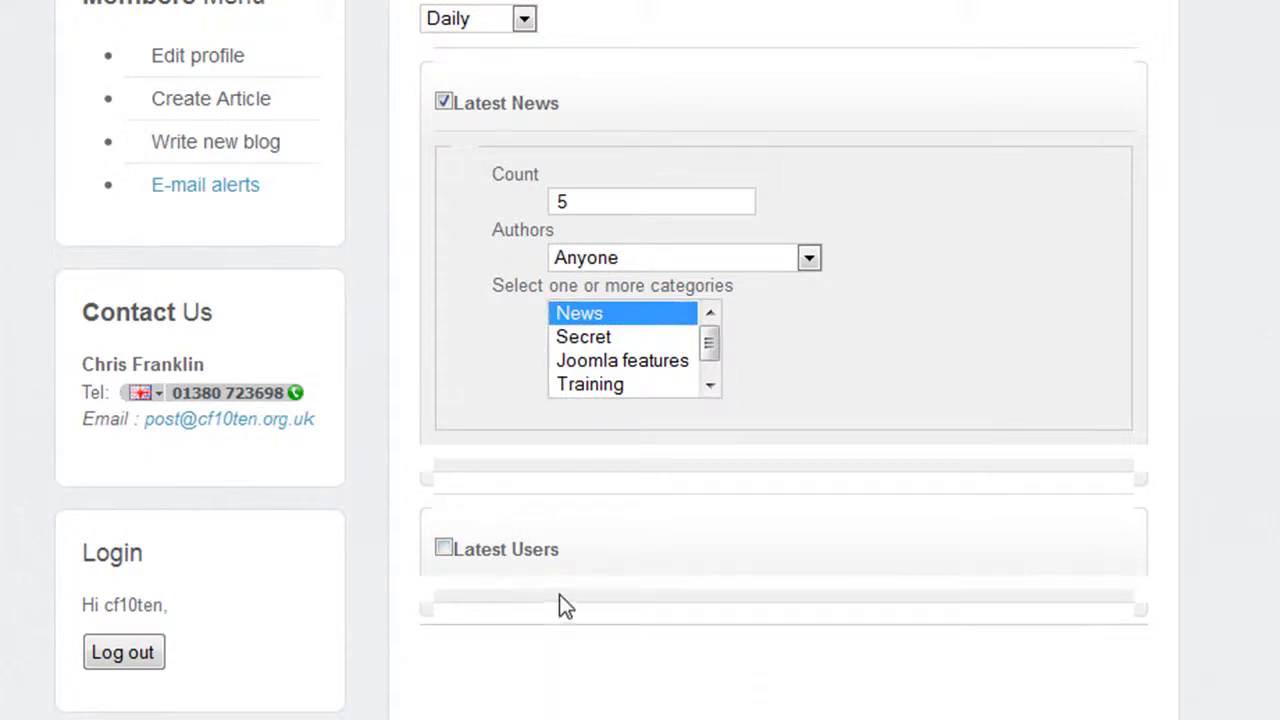
left_click(443, 550)
scroll(700, 520, "down", 3)
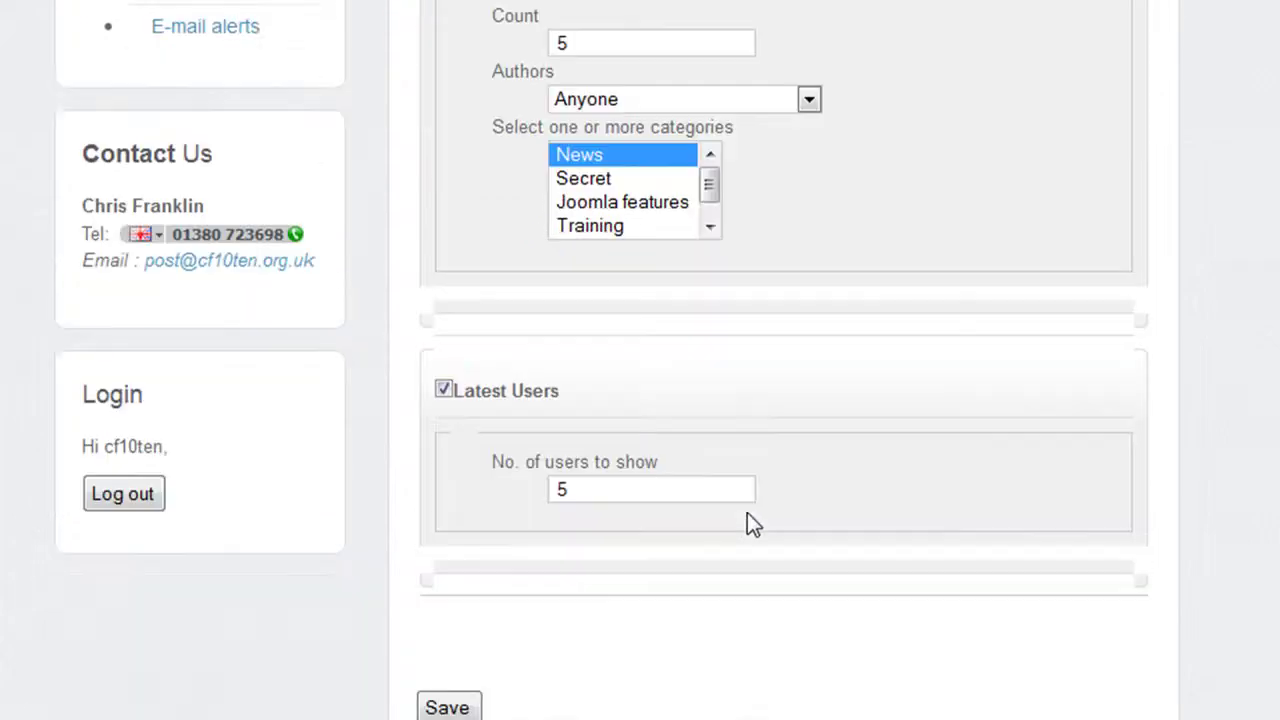
Save the preferences with Latest News limited to News and Latest Users at 5
left_click(449, 708)
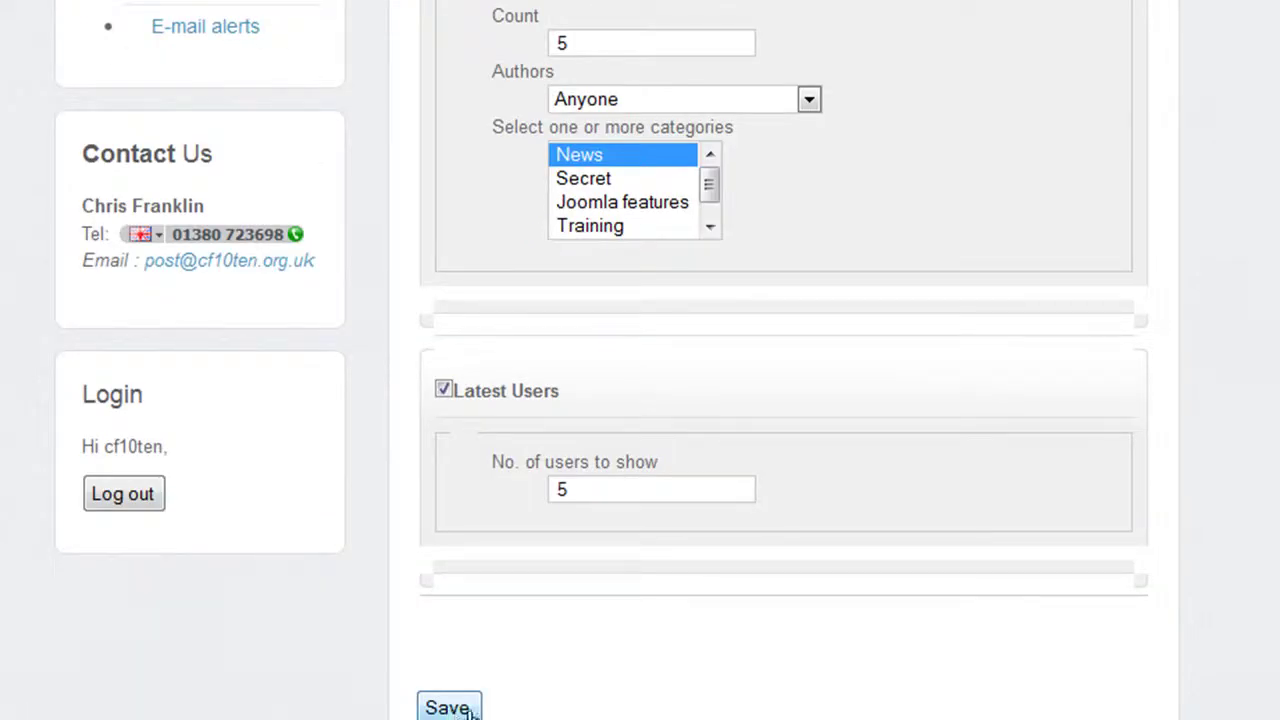